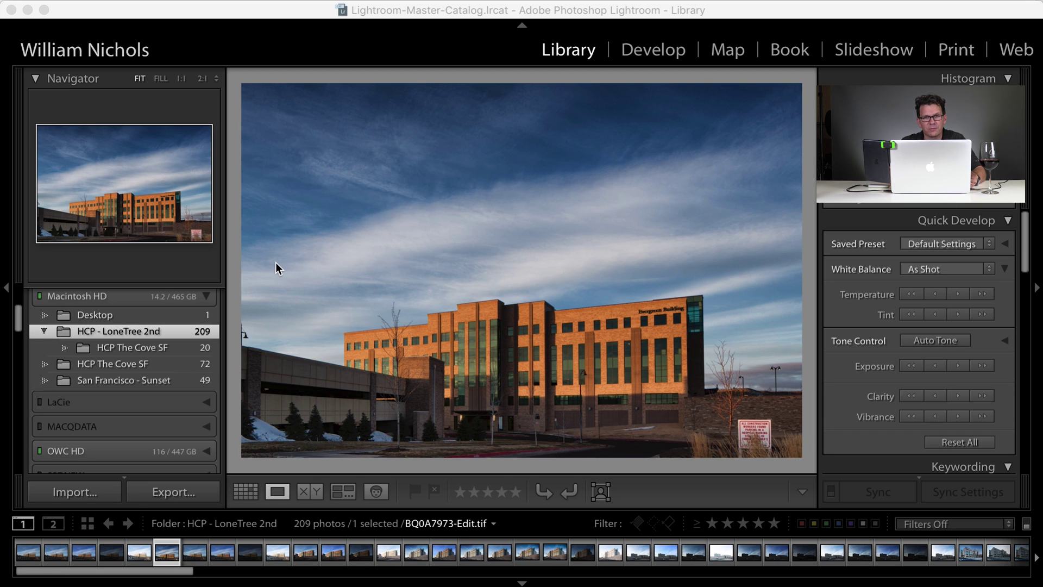
Bring Lightroom forward and open Preferences on the External Editing tab
click(414, 4)
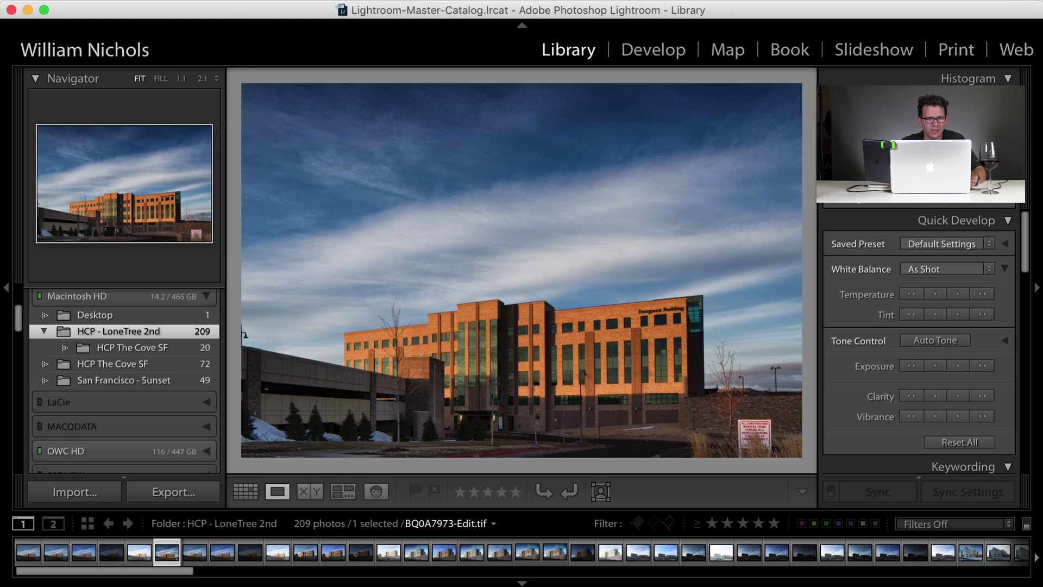
click(6, 0)
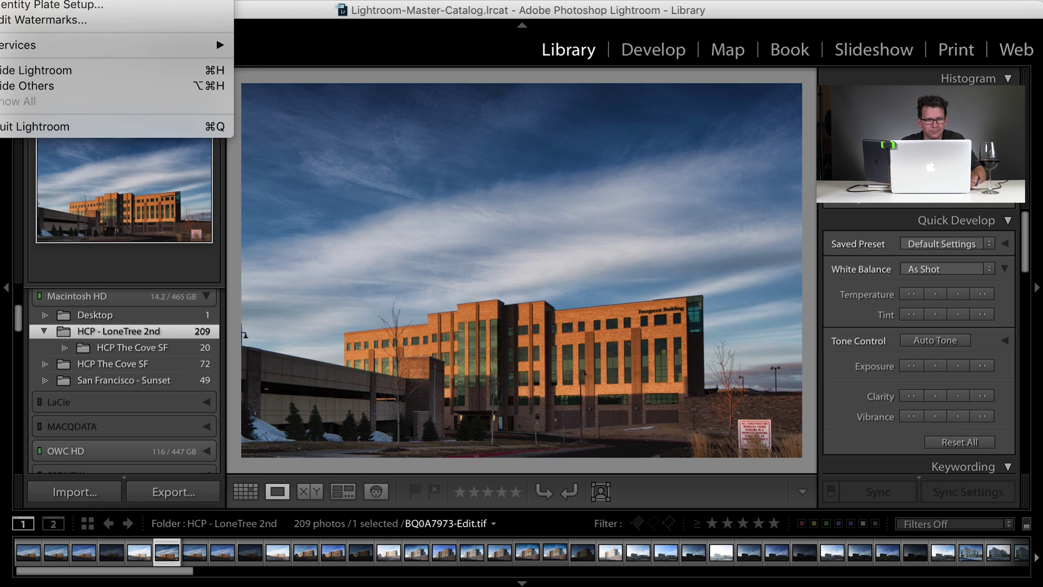
key(super+comma)
drag(555, 52, 591, 50)
click(362, 68)
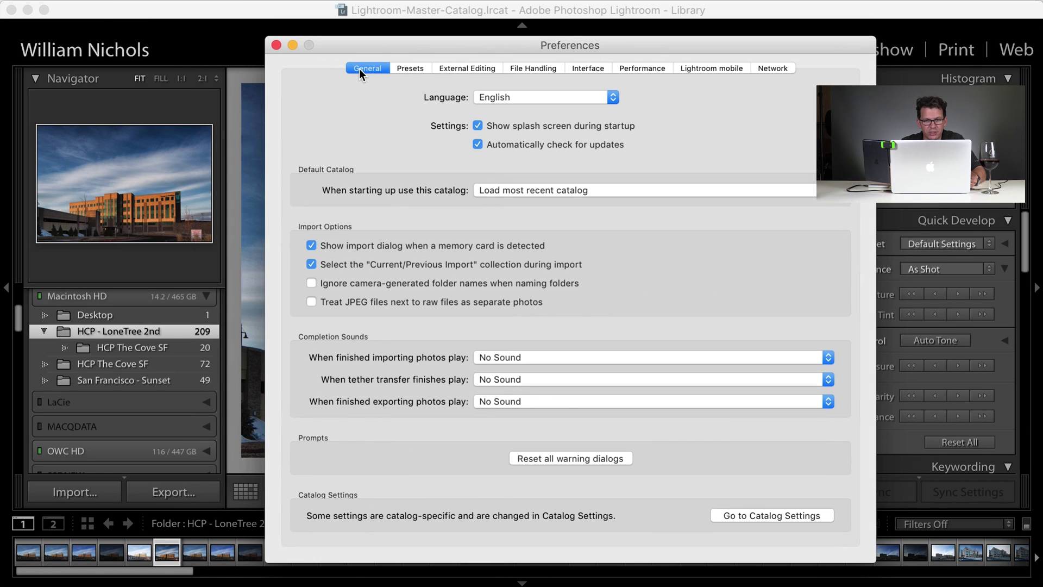
click(473, 69)
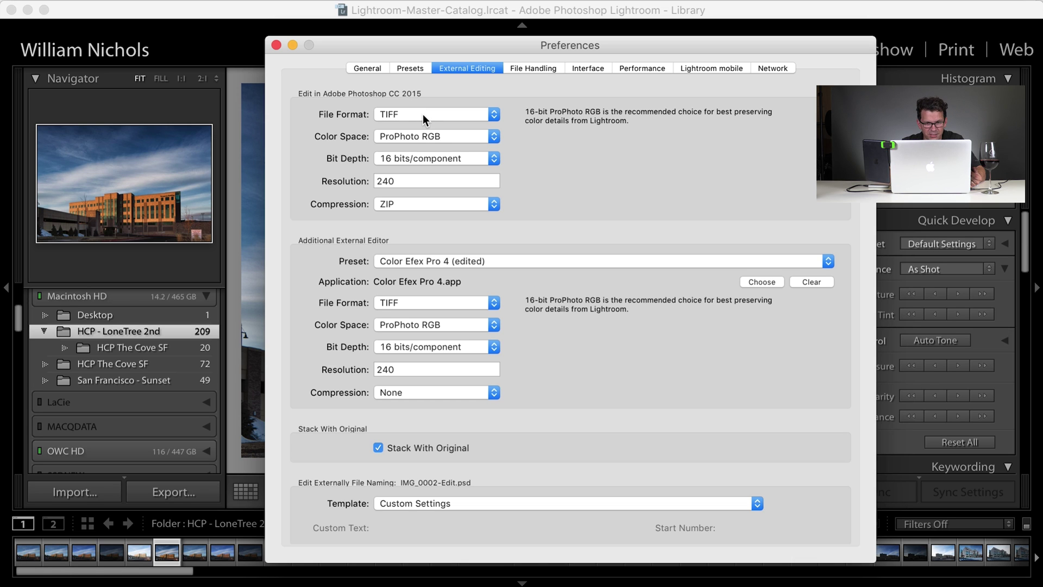
Keep Photoshop edits at ProPhoto RGB colour space and 16 bits/component
click(438, 138)
click(439, 162)
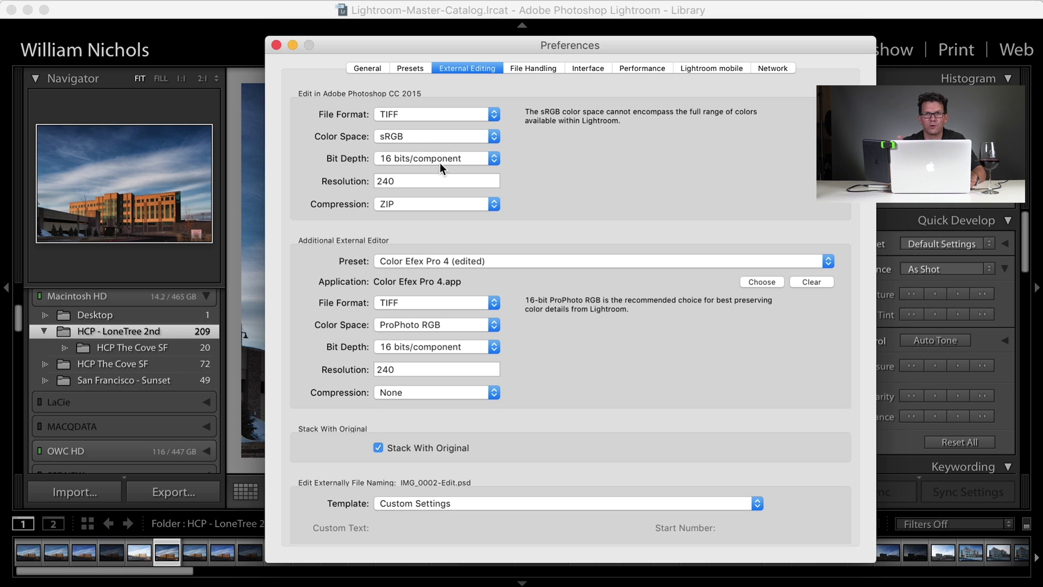
click(439, 162)
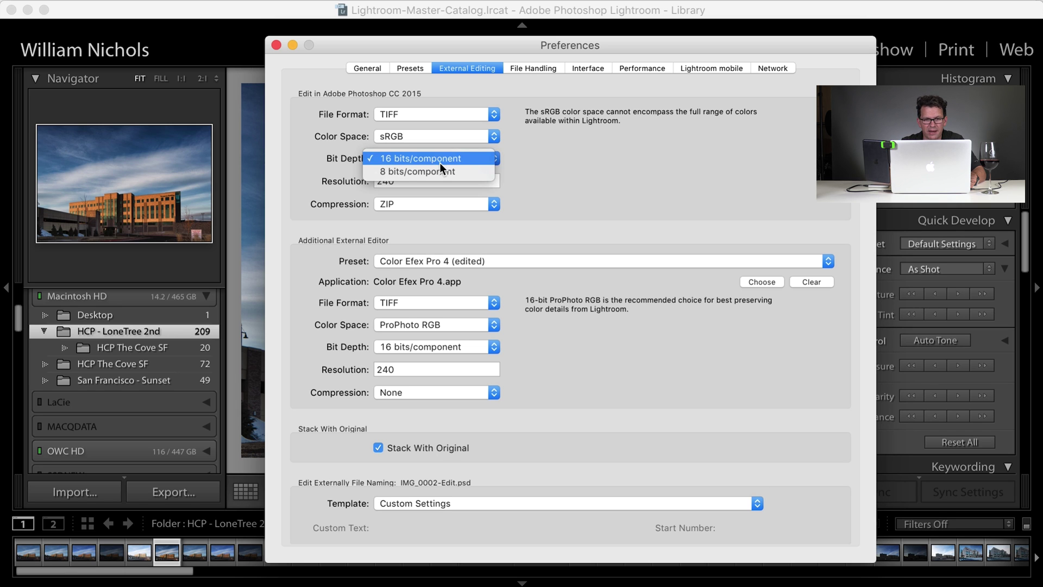
click(439, 159)
click(439, 135)
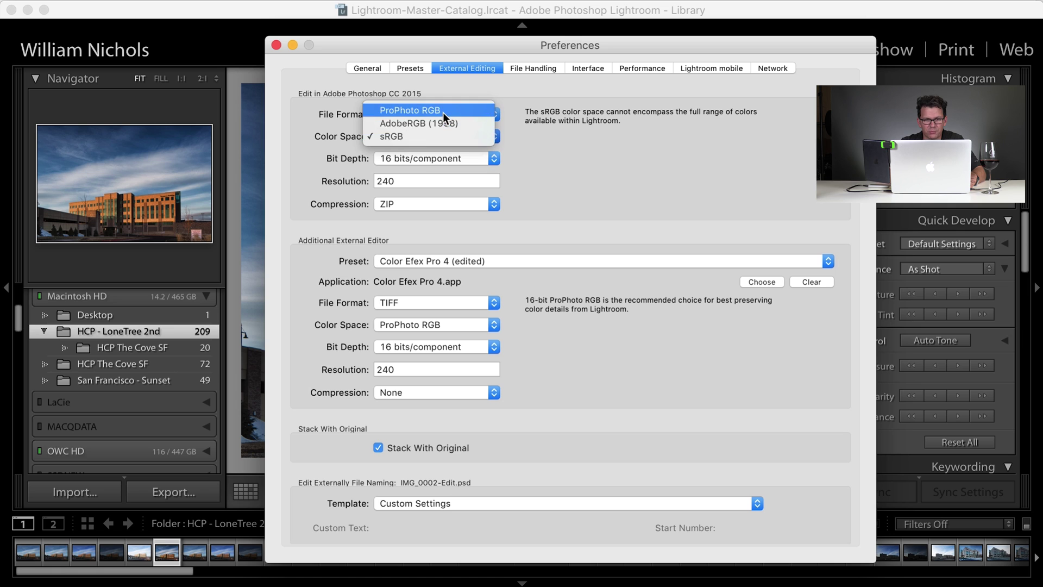
click(442, 113)
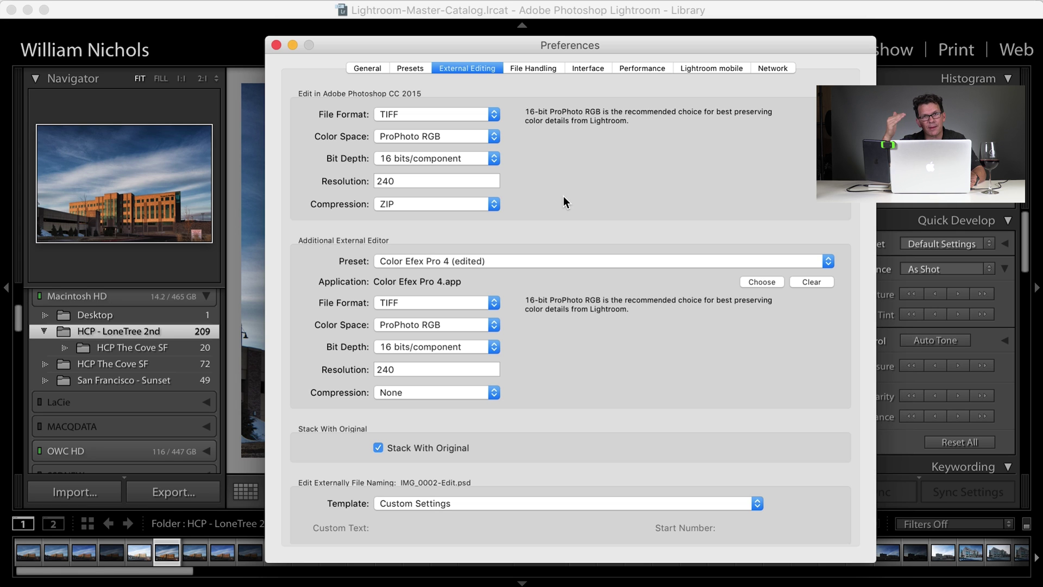
Select the Analog Efex Pro 2 editor preset with ProPhoto RGB, then close Preferences
click(561, 260)
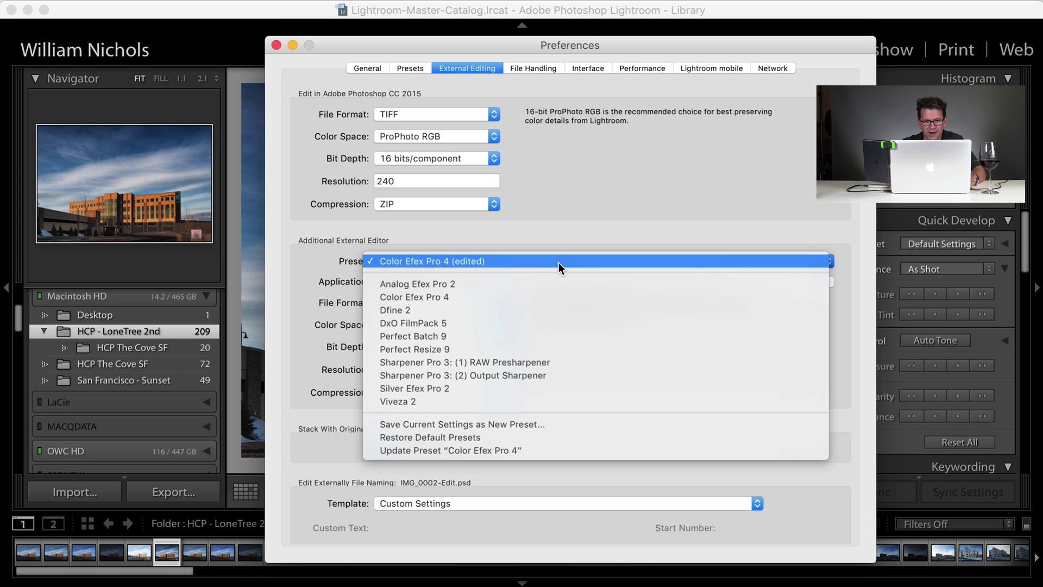
click(526, 283)
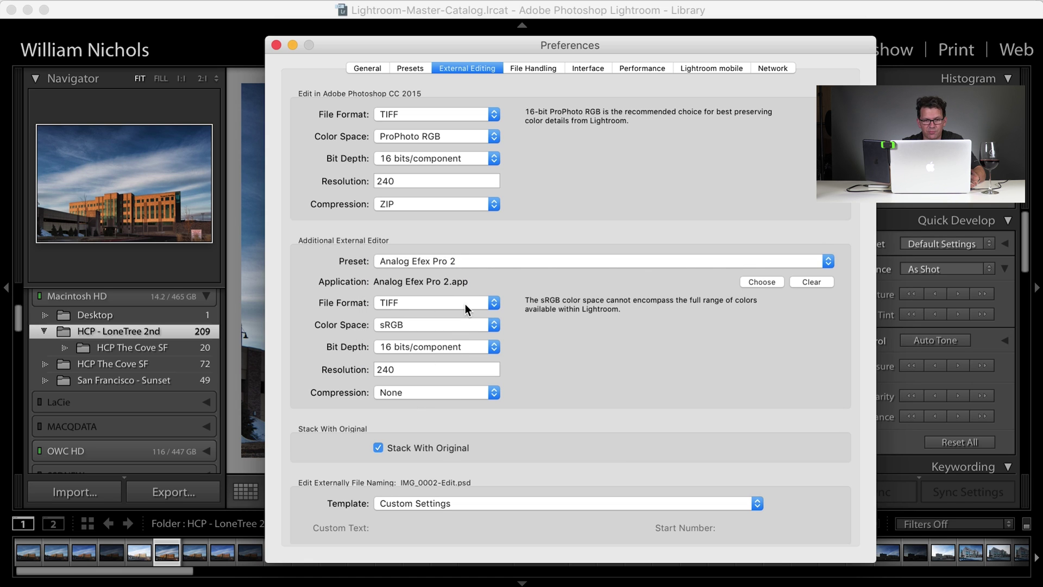
click(478, 324)
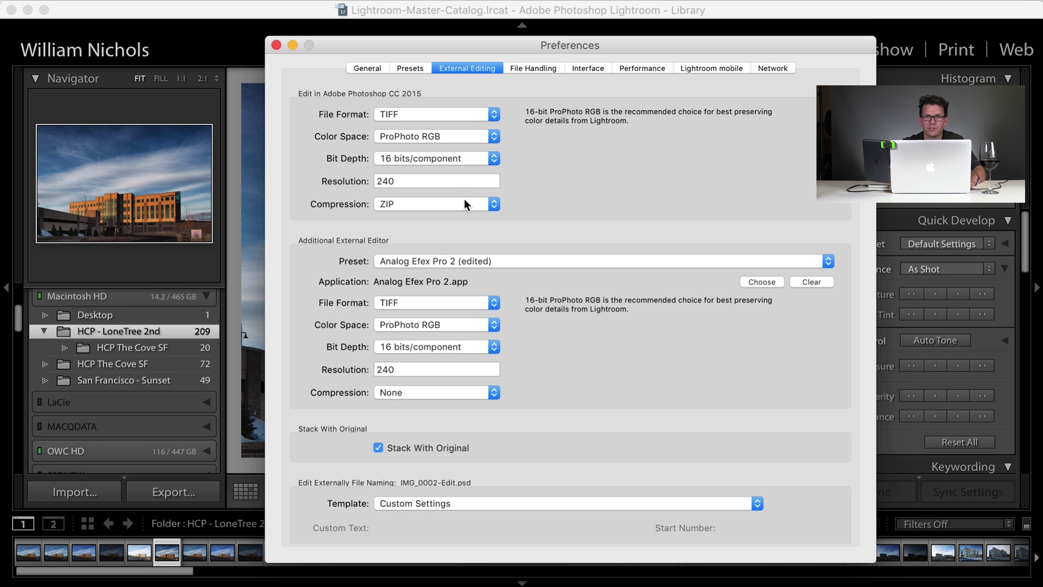
click(277, 45)
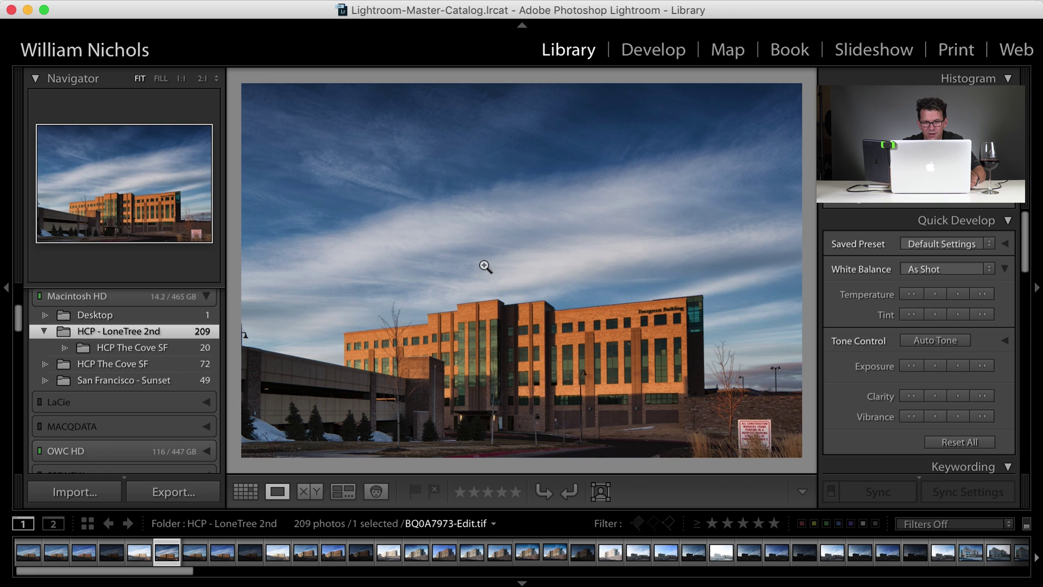
Edit BQ0A7973-Edit.tif in Photoshop CC 2015 as a copy with Lightroom adjustments
right_click(572, 253)
mouse_move(600, 258)
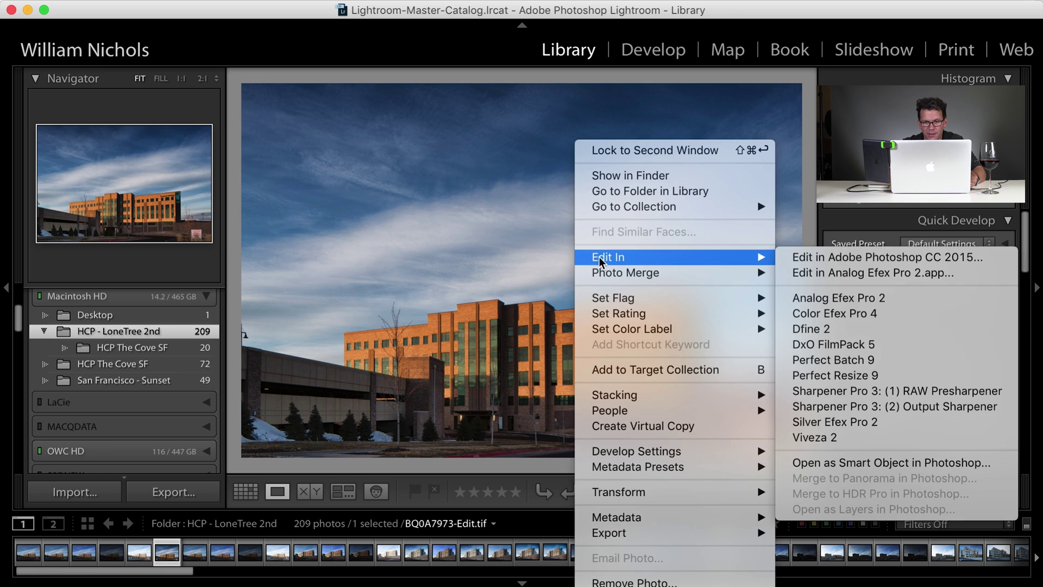
click(823, 258)
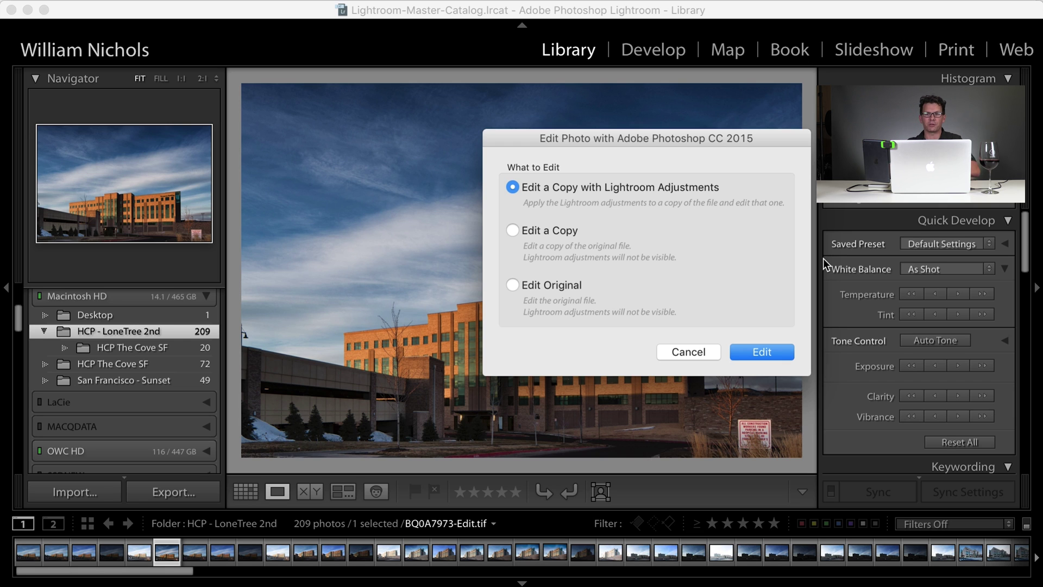
click(773, 356)
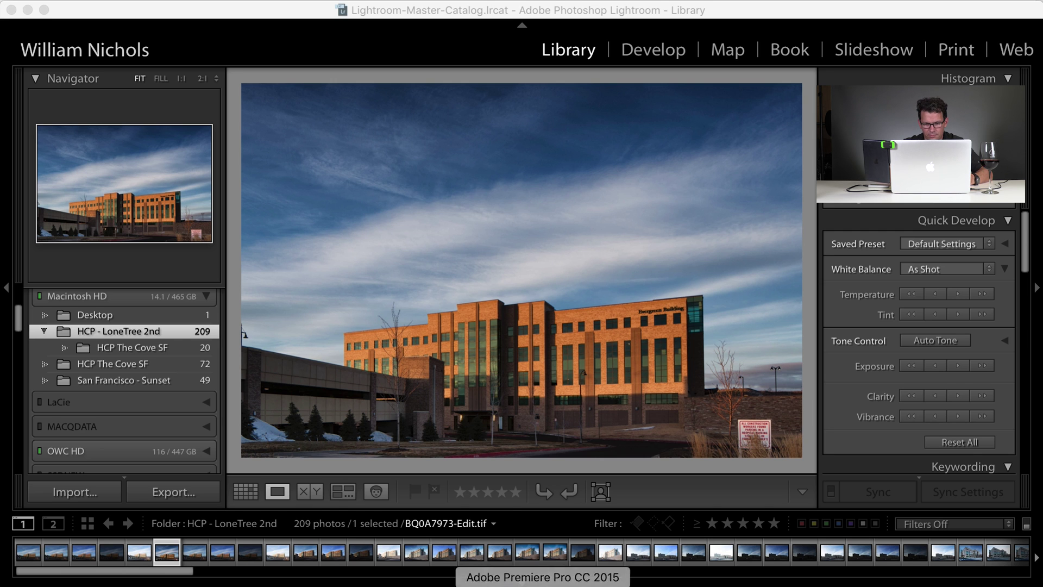
In Photoshop, collapse History, zoom onto the street lamps, and choose the Rectangular Marquee
click(578, 577)
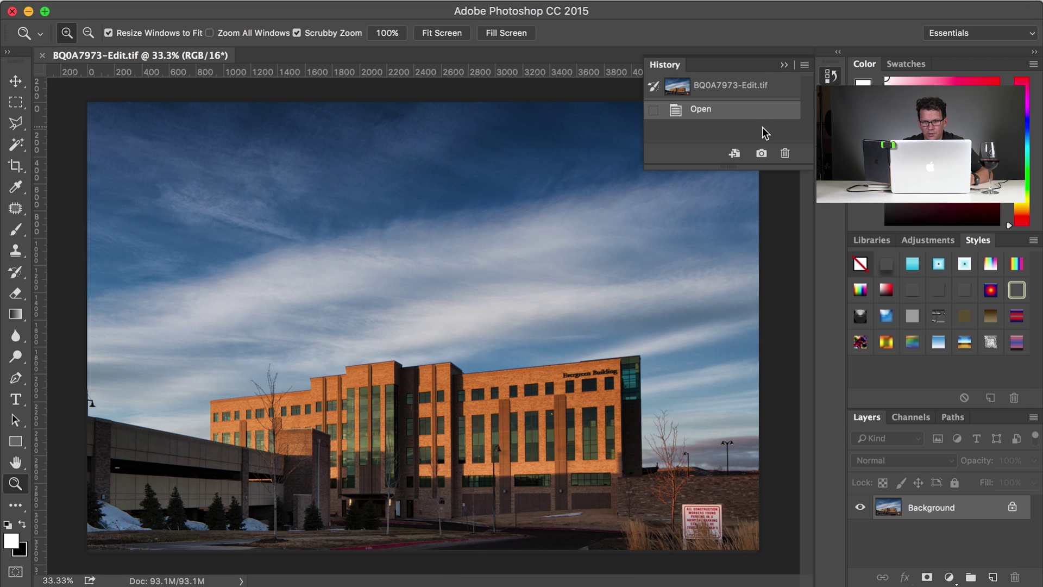
click(784, 62)
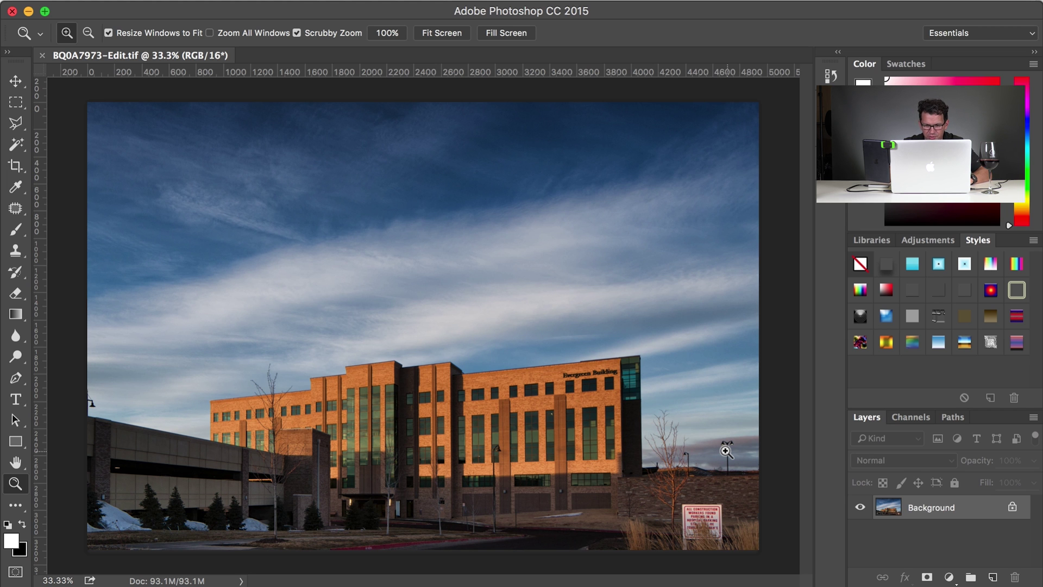
drag(570, 326, 671, 403)
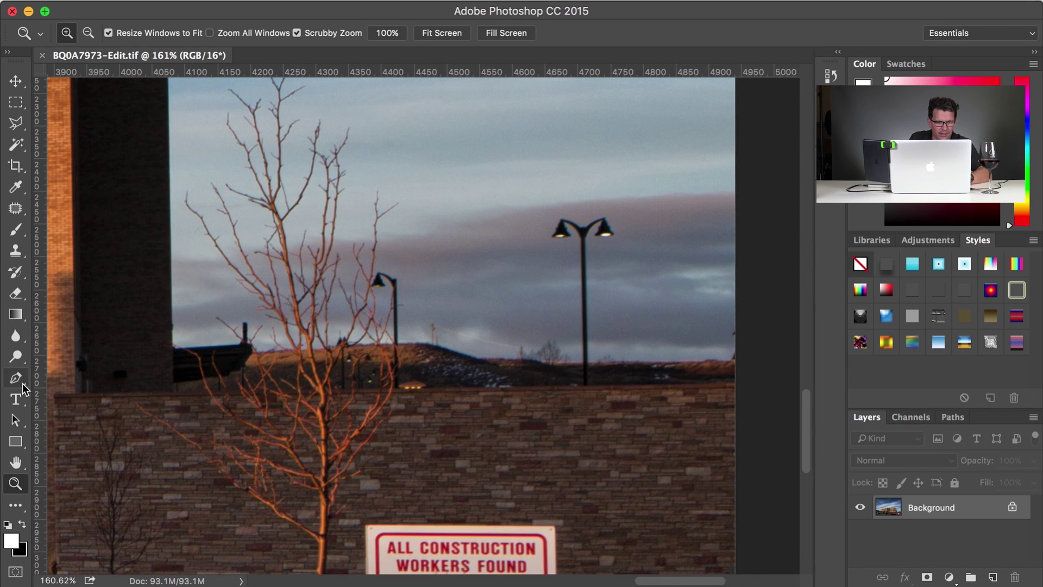
click(15, 106)
click(17, 128)
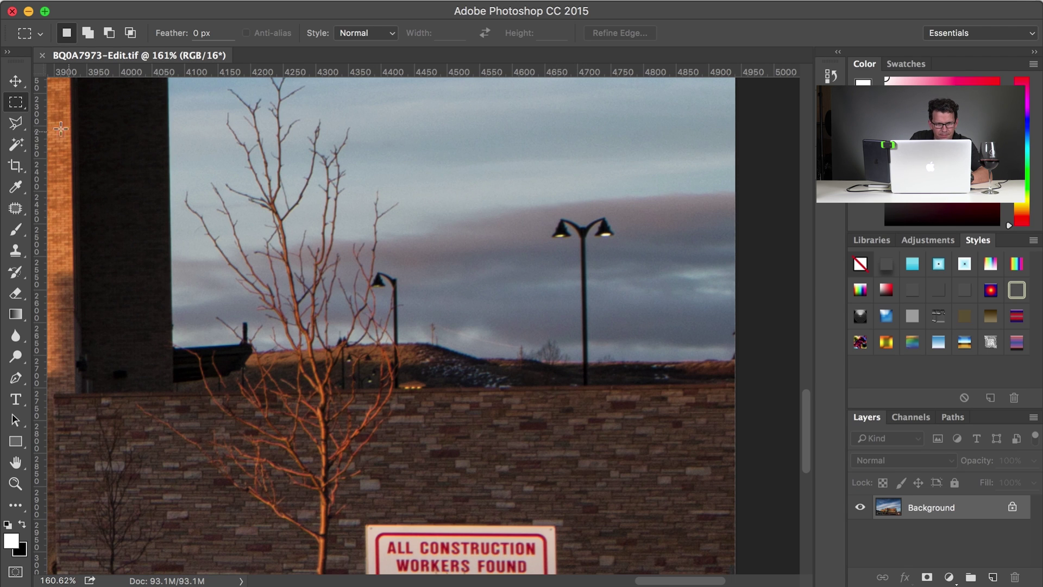
Outline the right-hand street lamp with a Polygonal Lasso selection
click(16, 124)
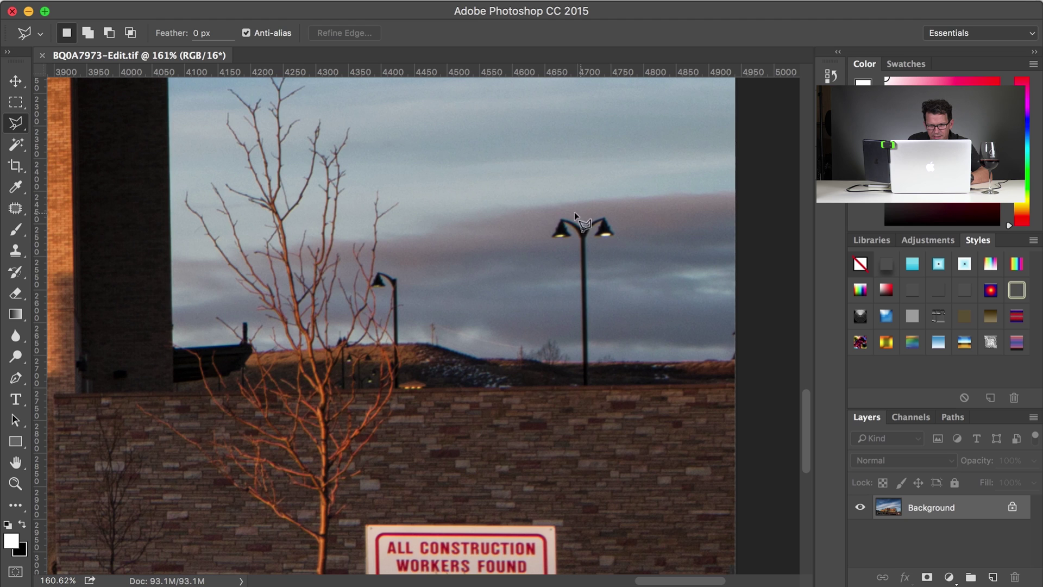
click(574, 257)
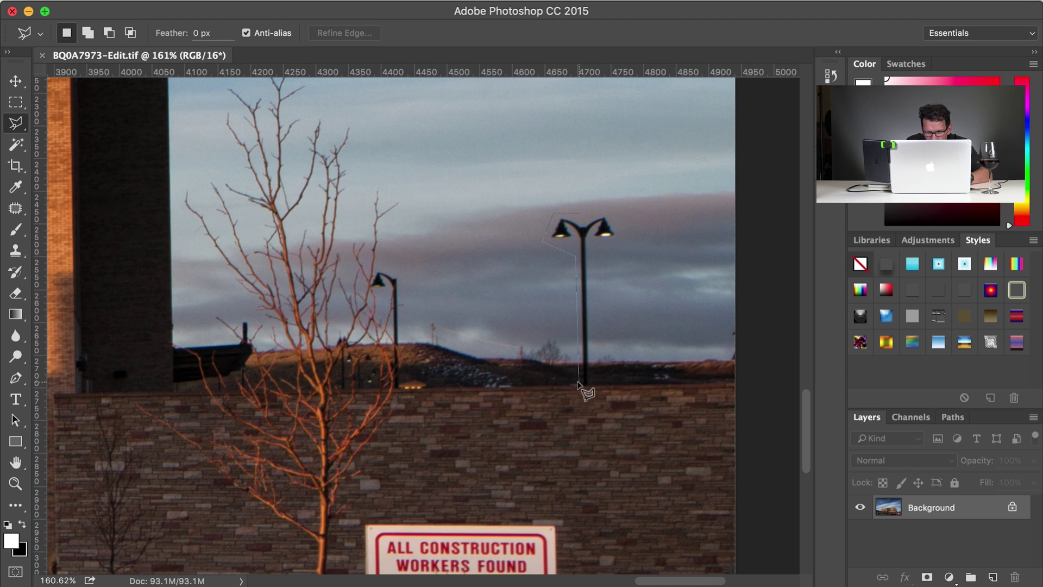
click(578, 383)
click(589, 384)
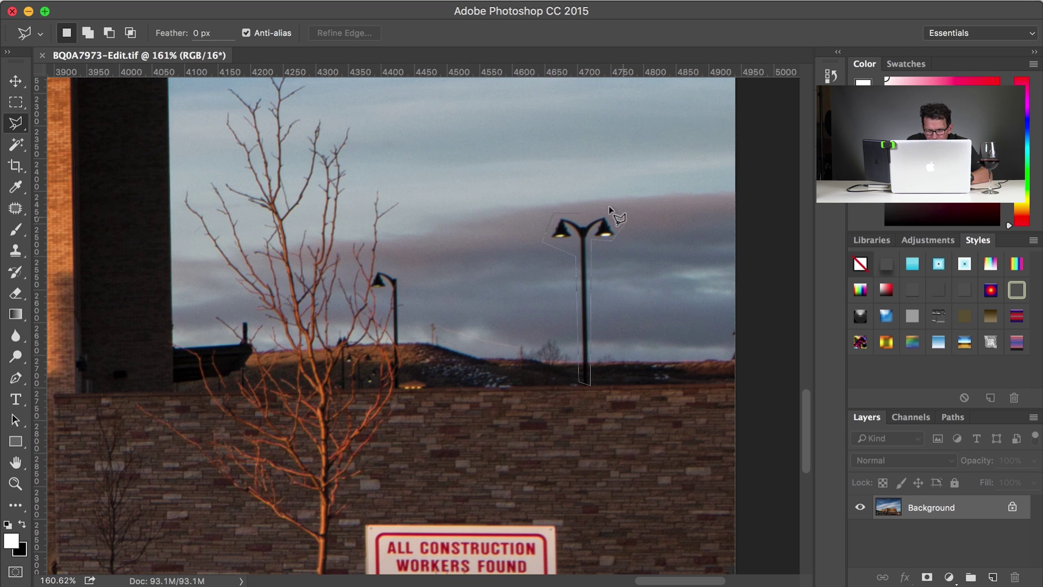
click(623, 223)
click(579, 216)
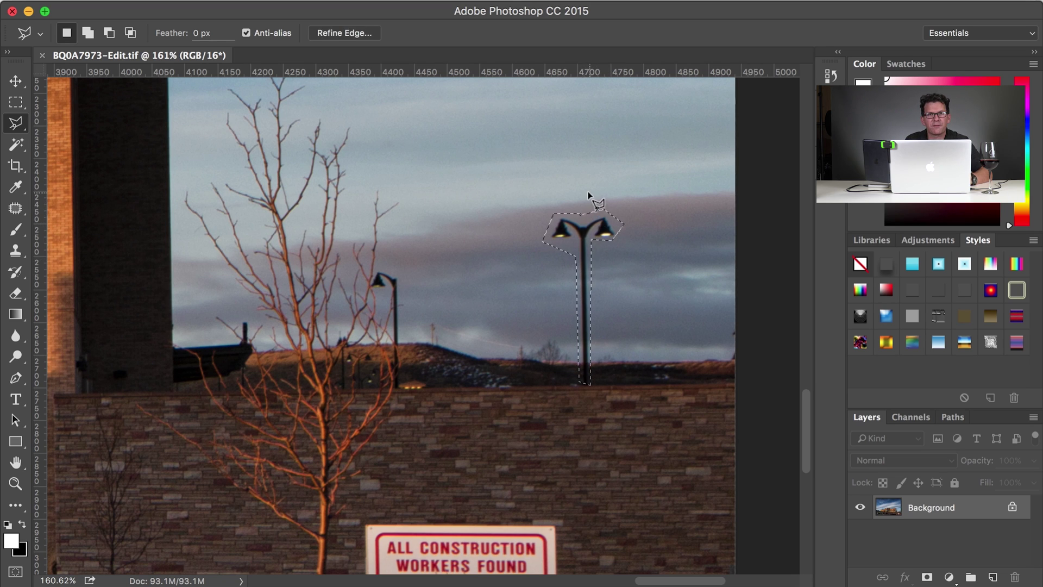
Content-Aware patch the lamp selection with nearby clear sky and deselect
click(16, 208)
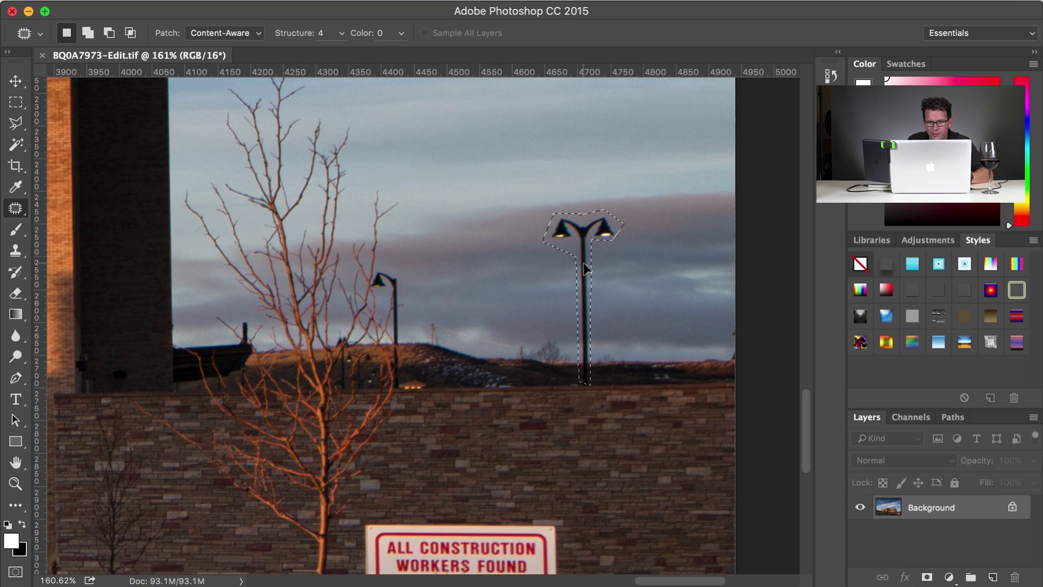
drag(576, 262, 659, 265)
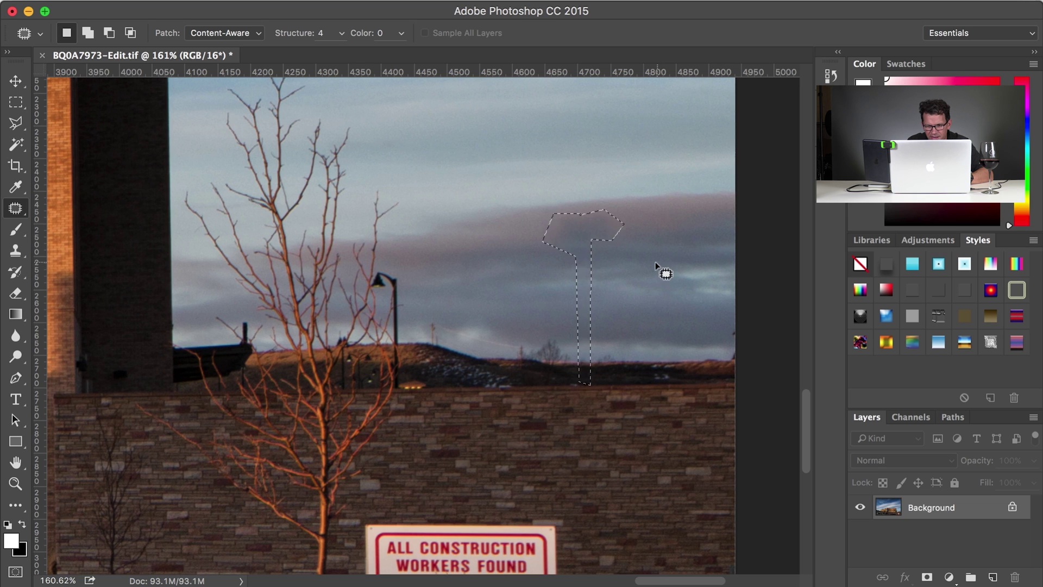
key(super+d)
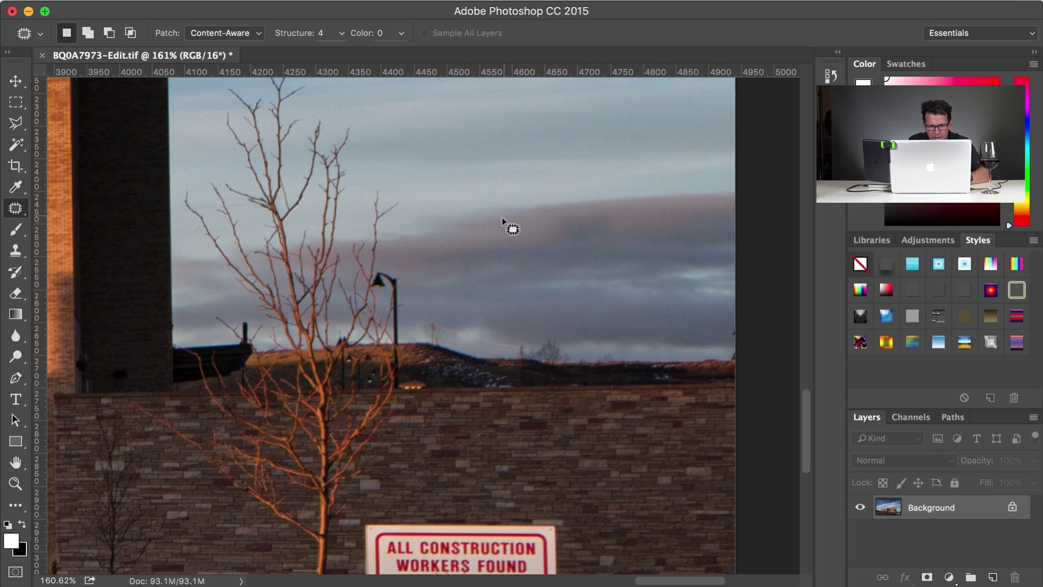
click(16, 251)
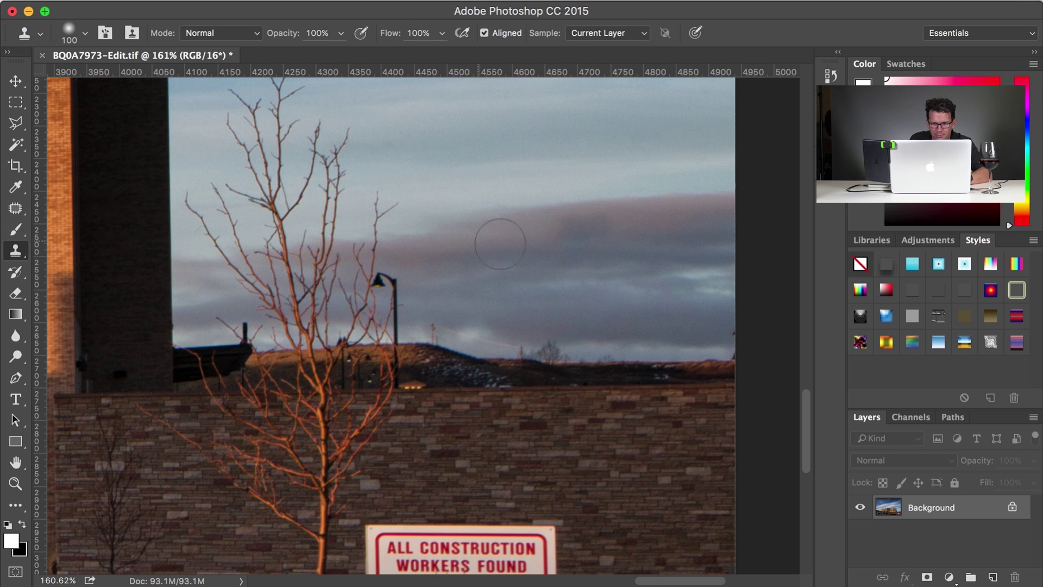
Clone clean sky in Lighten mode with a smaller brush over the patch marks
click(257, 34)
click(246, 154)
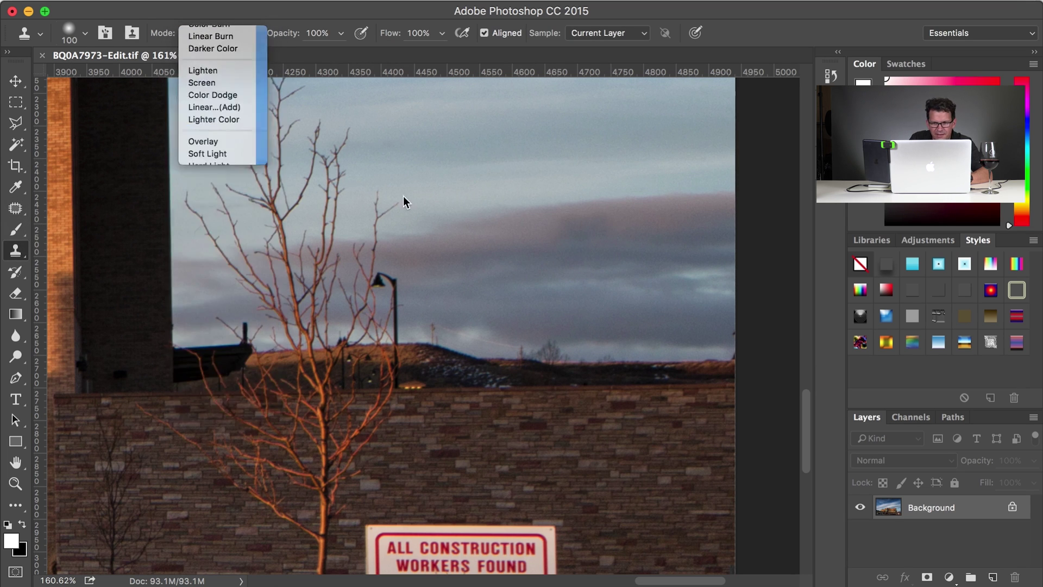
key(bracketleft)
key(bracketleft)
key(bracketleft)
key(bracketleft)
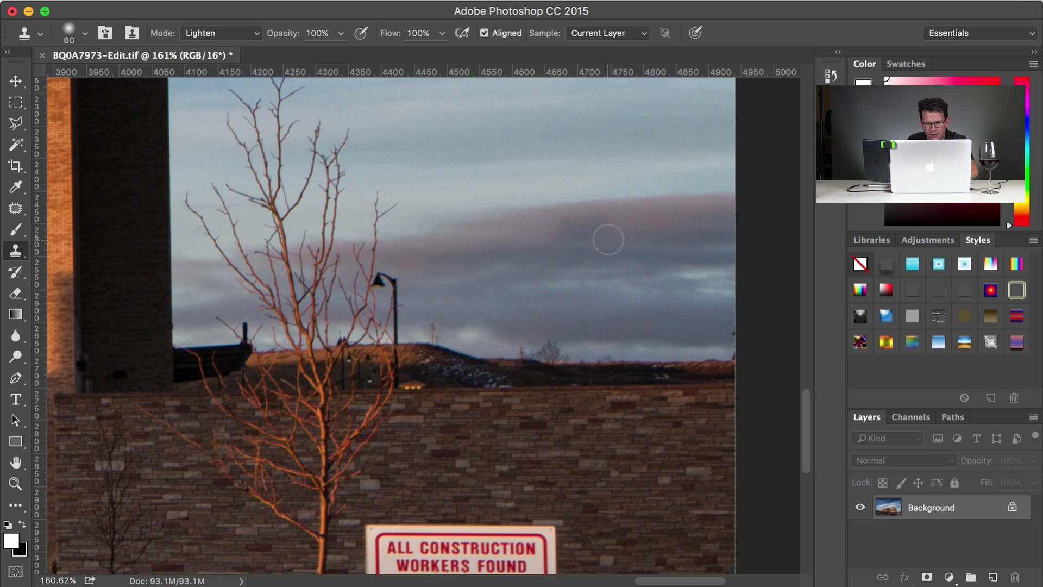
alt+click(639, 230)
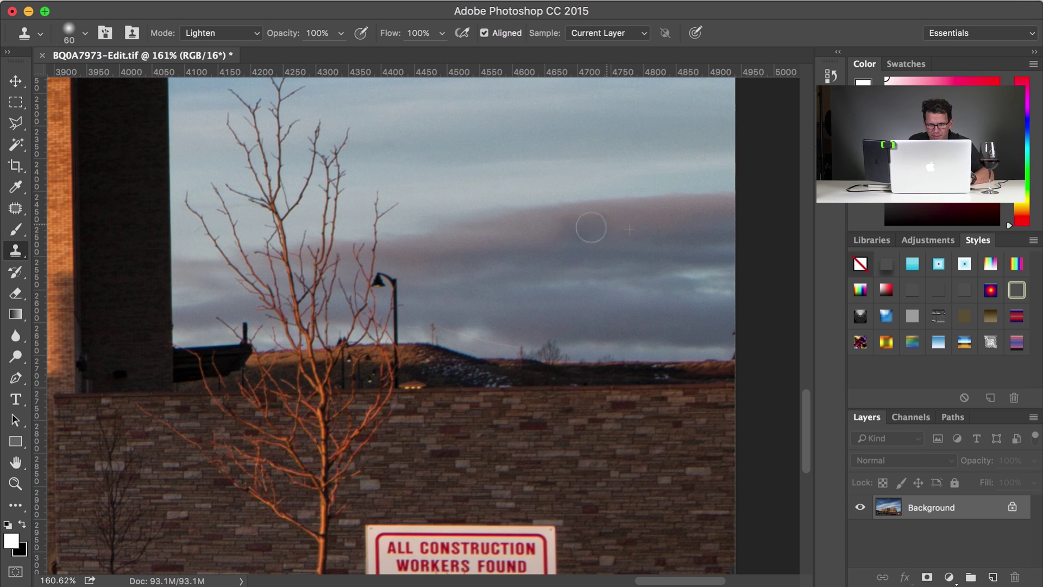
mouse_move(565, 245)
mouse_down()
mouse_move(522, 233)
mouse_move(607, 227)
mouse_up()
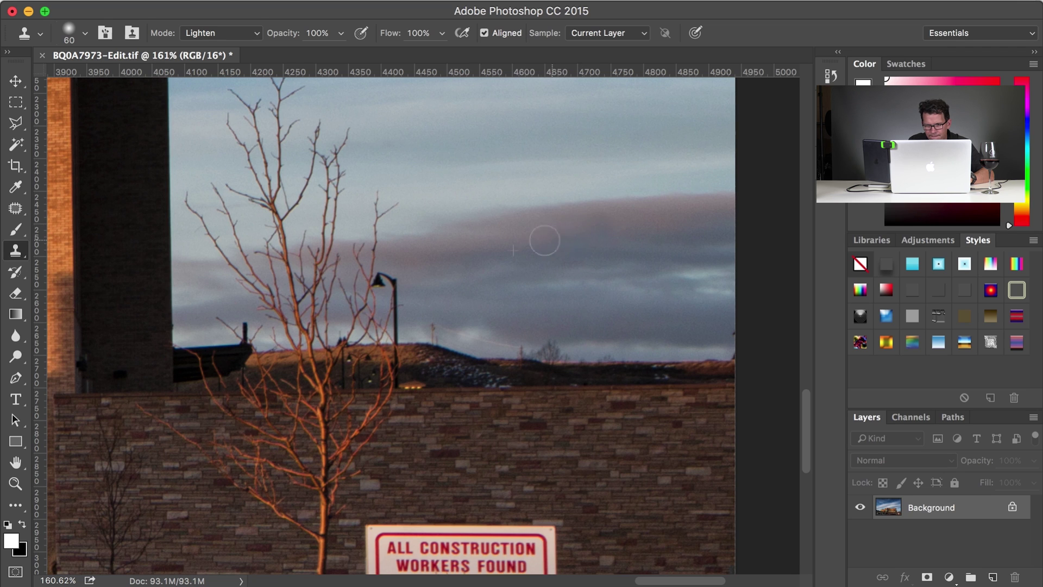
alt+click(651, 228)
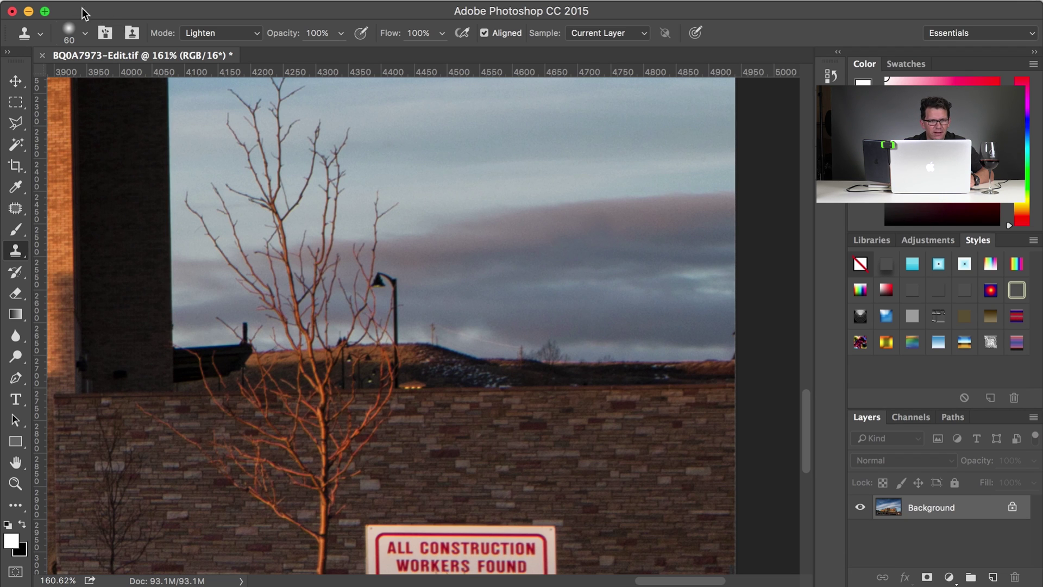
Close the retouched document and save it back to Lightroom as BQ0A7973-Edit-Edit-2.tif
click(13, 12)
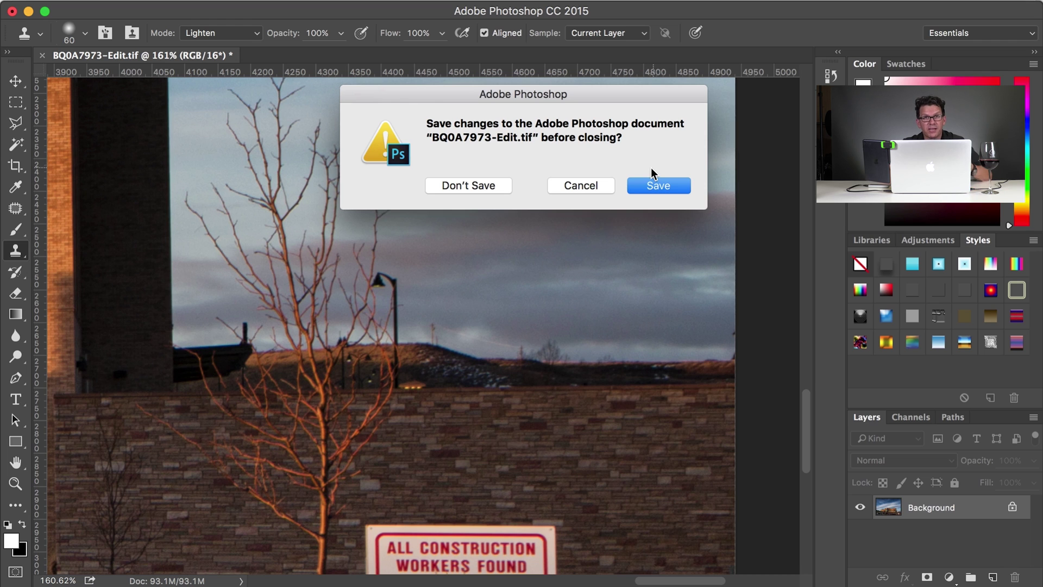
click(668, 186)
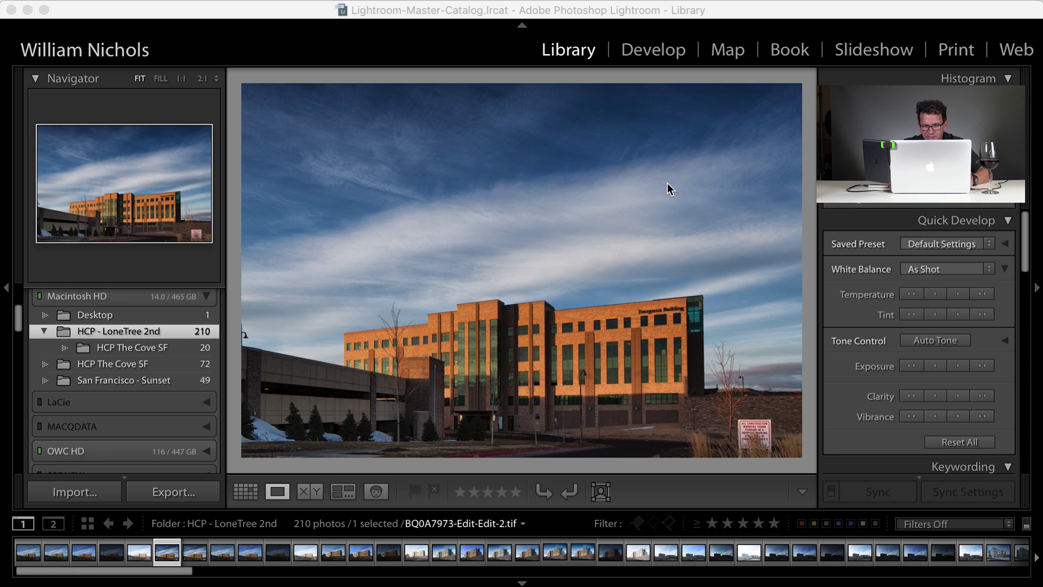
click(194, 550)
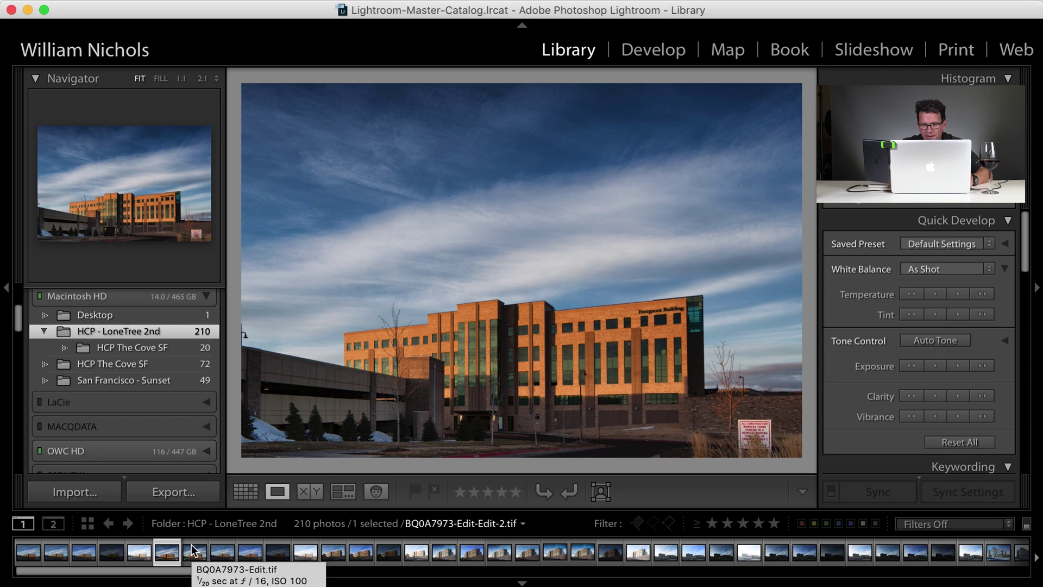
key(Left)
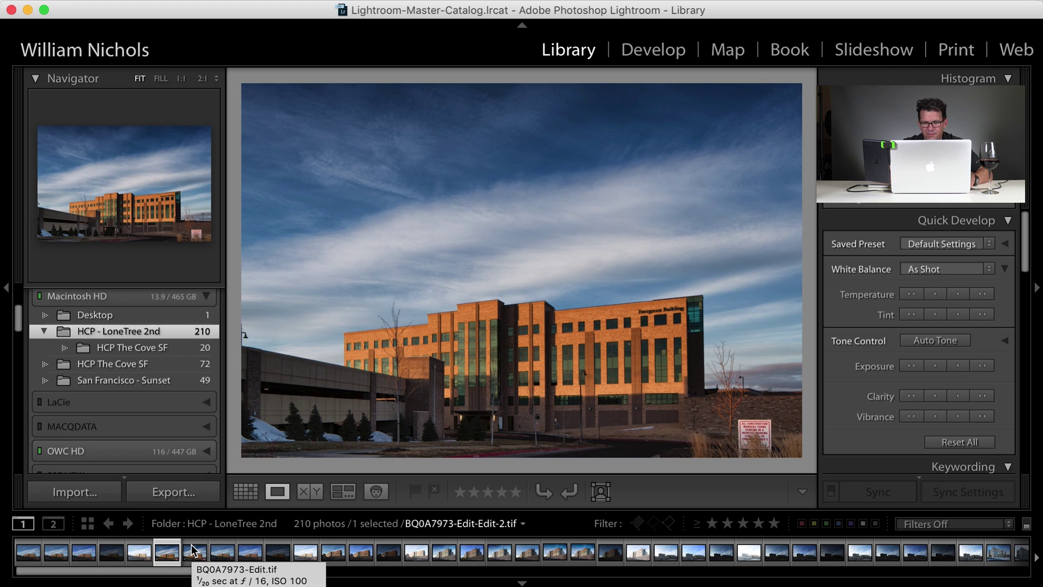